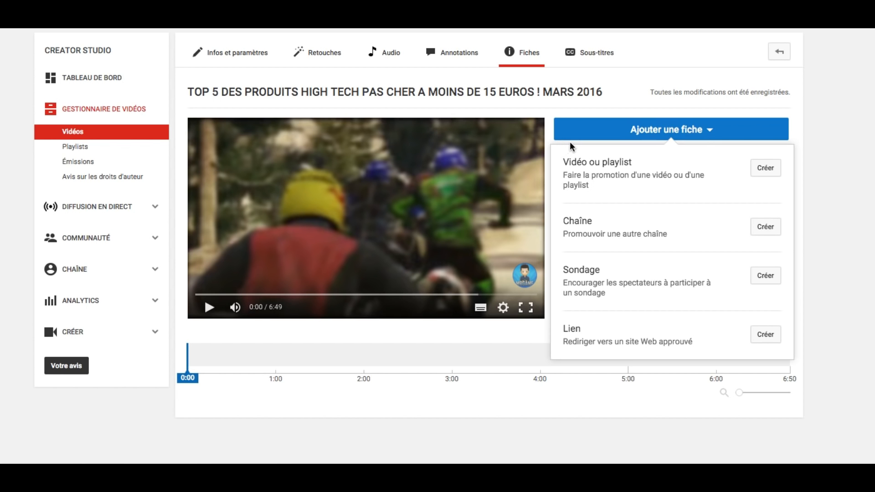
Step: Review the uploaded videos, playlists and URL entry offered for a video or playlist card, and close it without creating one
left_click(762, 169)
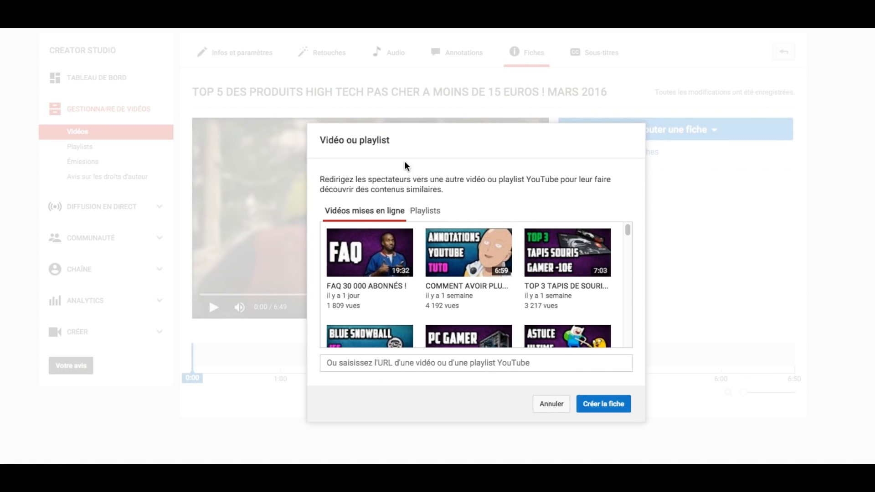
scroll(462, 290, "down", 6)
scroll(462, 290, "up", 6)
left_click(438, 214)
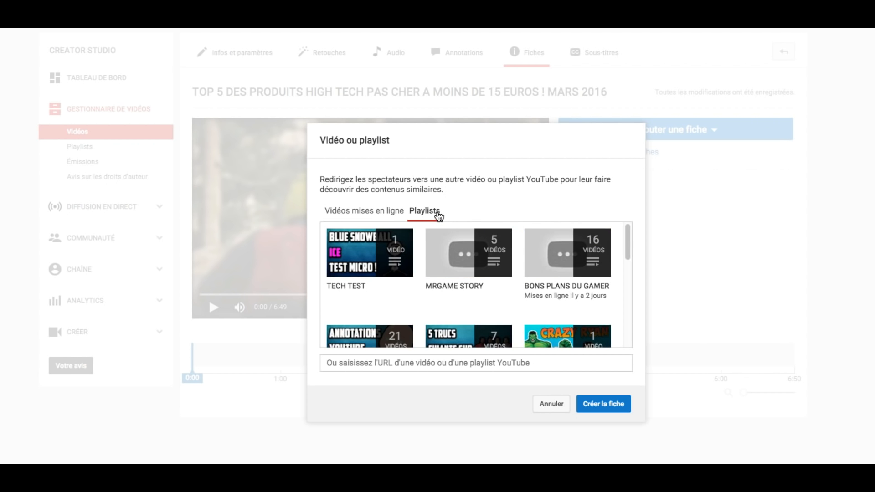
left_click(370, 211)
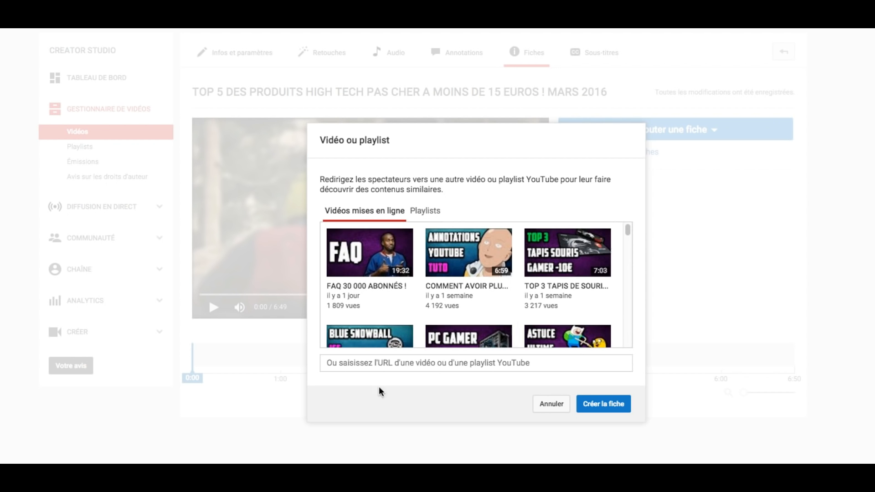
left_click(336, 365)
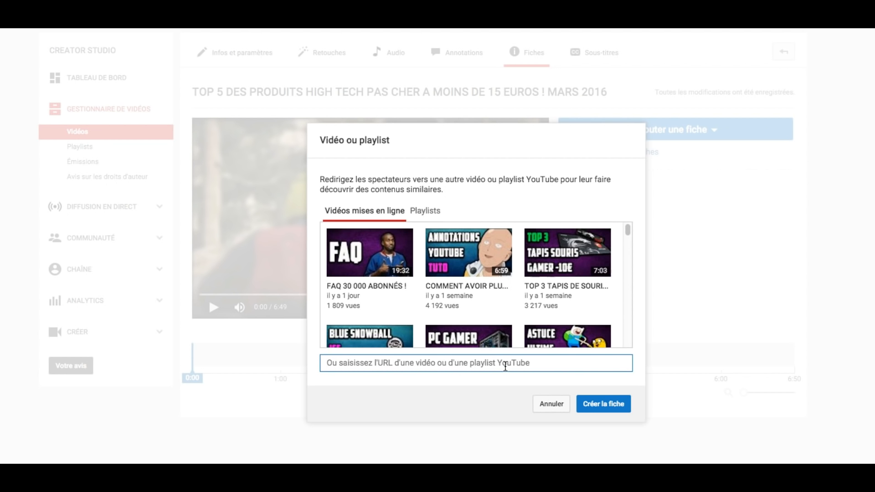
left_click(551, 404)
Step: Try a channel card with "fkldkfl" as the channel name, check its message and teaser fields, and discard it
left_click(627, 135)
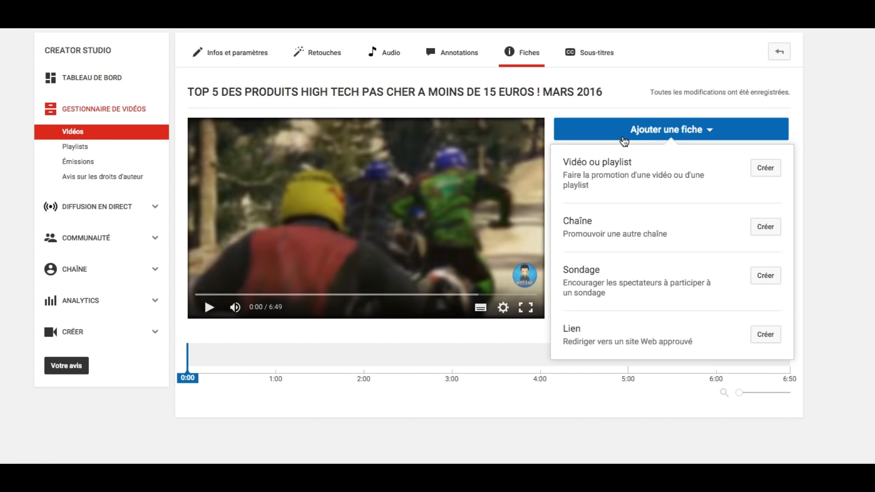
left_click(765, 228)
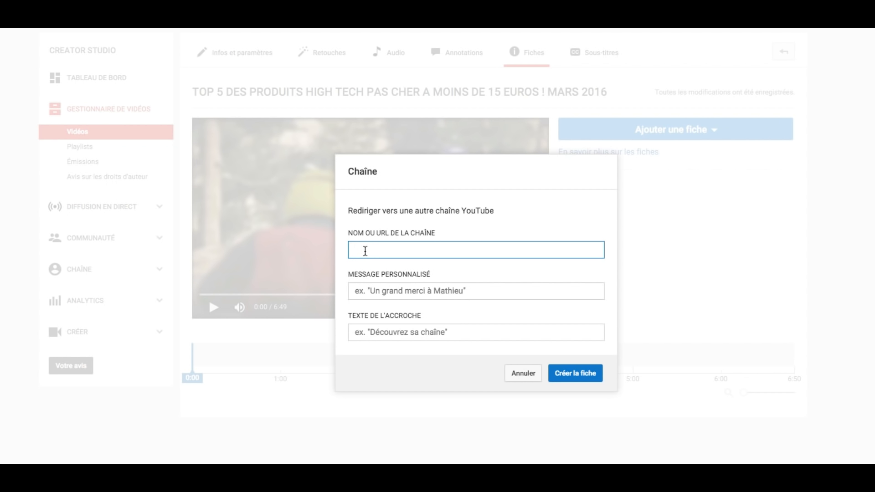
type("fkldkfl")
left_click(414, 293)
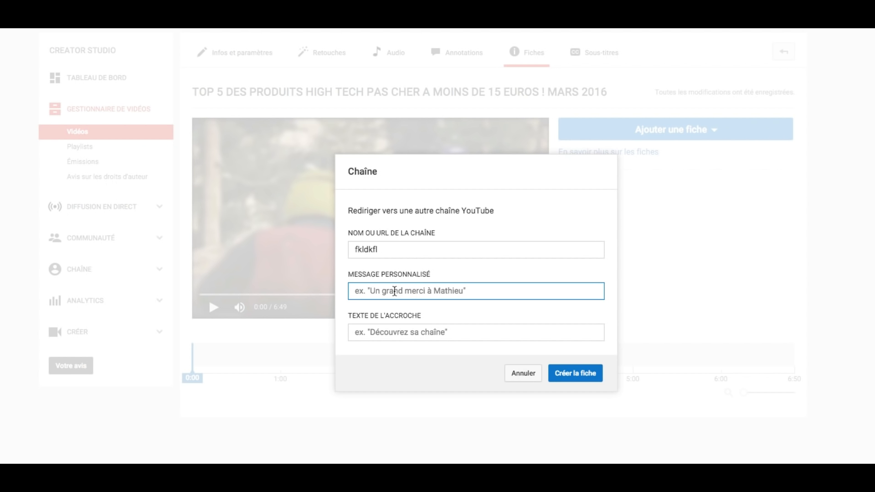
left_click(392, 339)
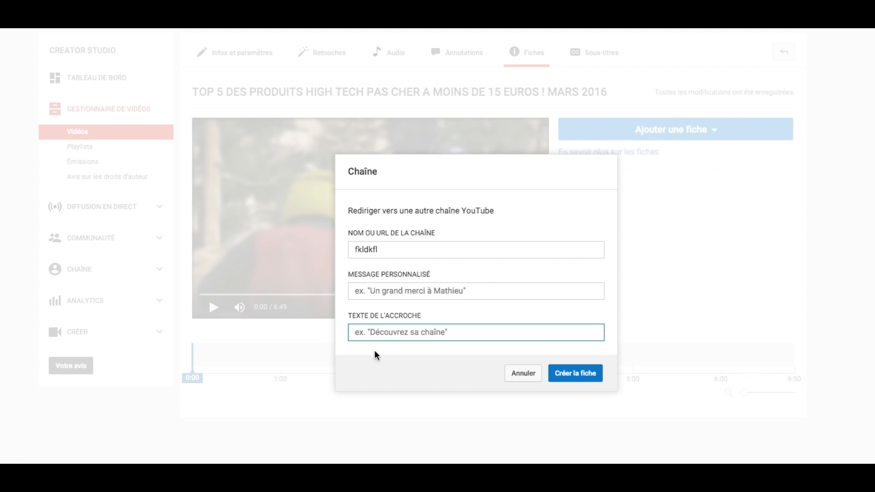
left_click(519, 370)
Step: Draft a poll card asking "Est ce que xxx" with the choices "vlklvk" and "fdsfdsfd", and discard it
left_click(699, 131)
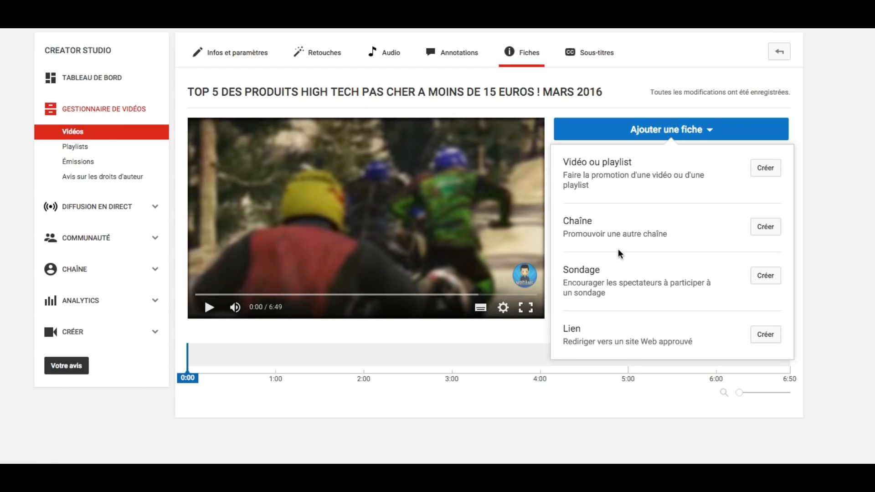
left_click(757, 279)
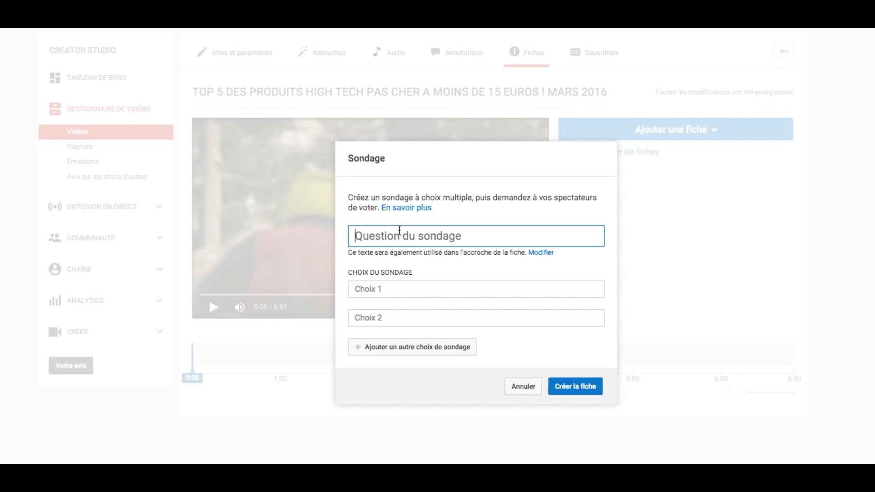
type("Est ce que xxx")
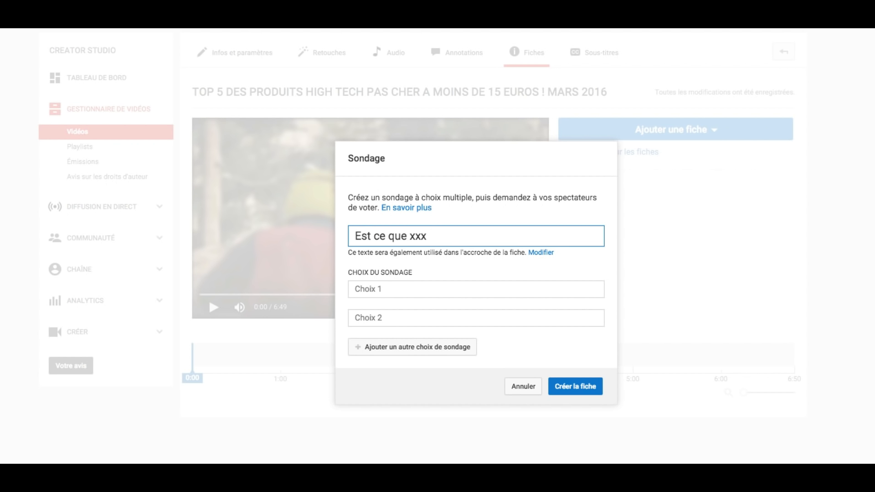
left_click(473, 289)
type("vlklvk")
left_click(439, 311)
type("fdsfdsfd")
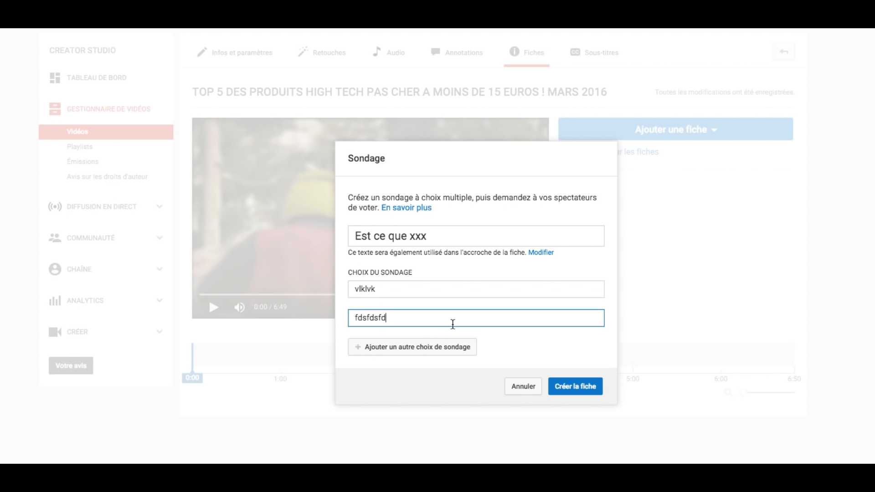
left_click(519, 387)
Step: Review the types of websites a link card can point to, and close it without creating one
left_click(619, 137)
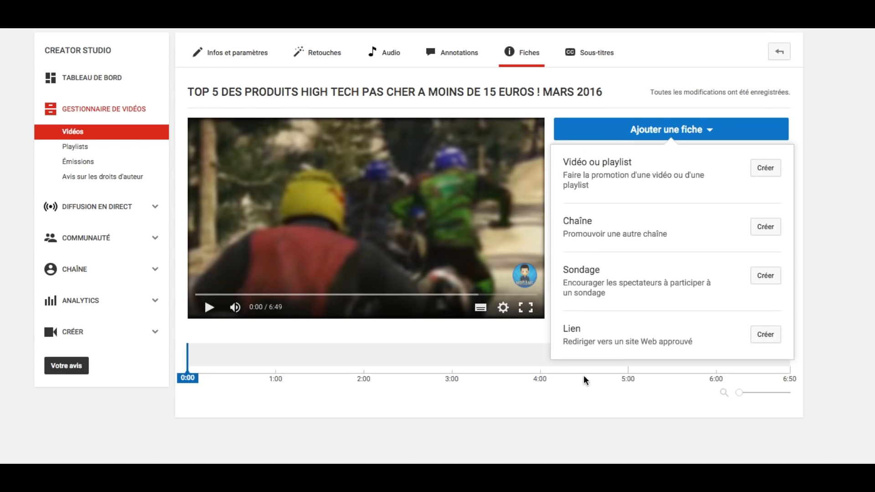
left_click(762, 335)
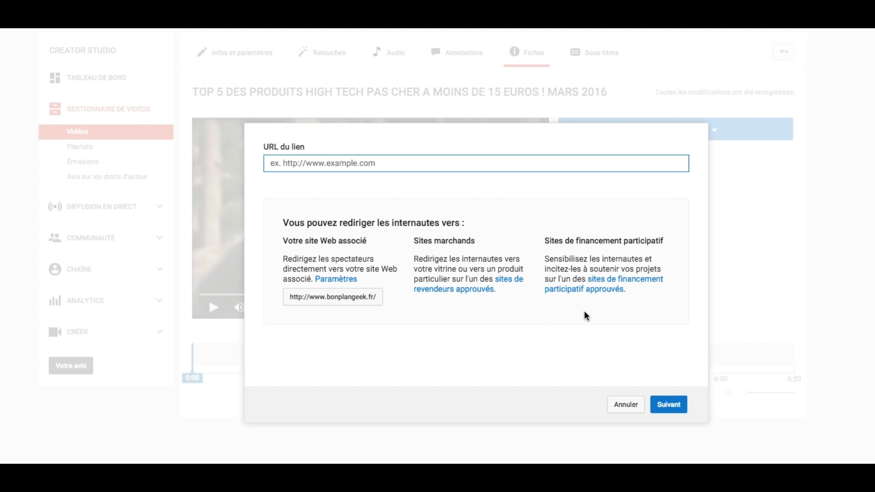
left_click(625, 405)
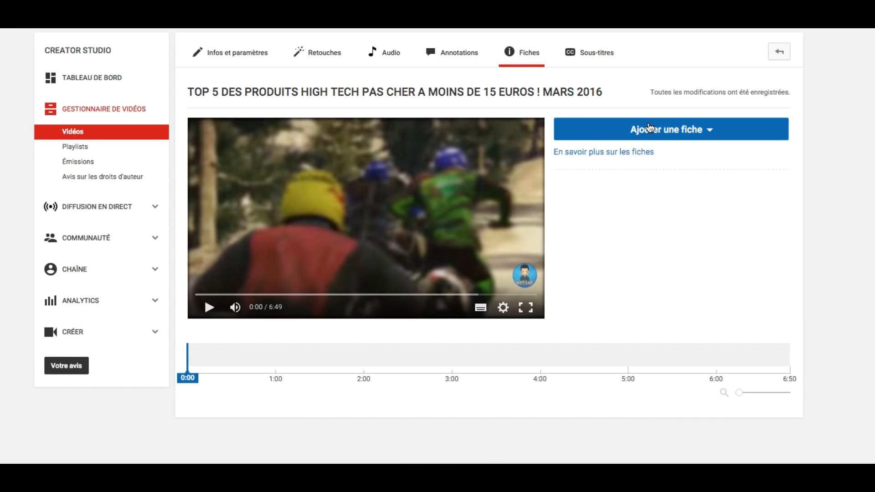
Step: Create a poll card at 1:59 asking "Est-ce qu'il fait beau ?" with the choices "oui" and "non"
left_click_drag(187, 378, 363, 379)
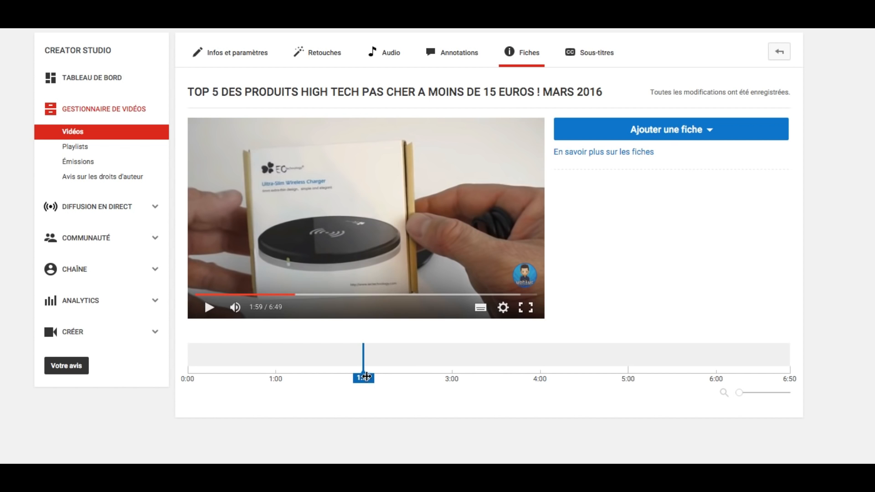
left_click(656, 136)
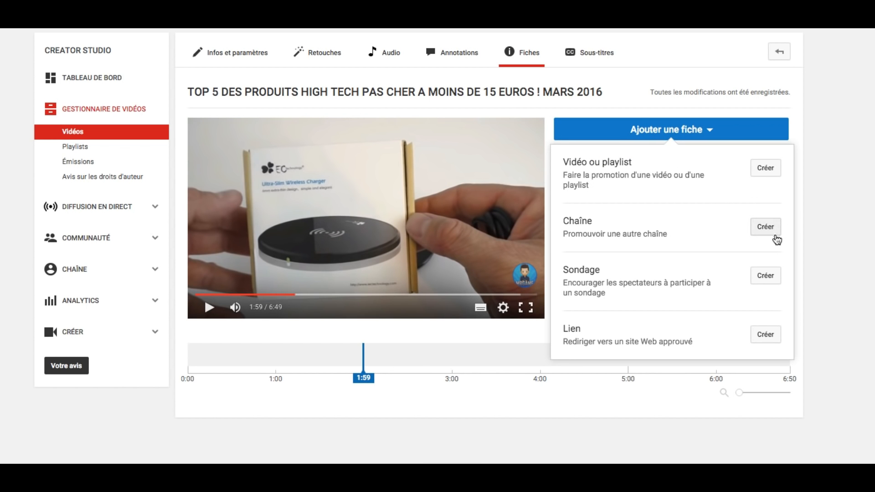
left_click(762, 274)
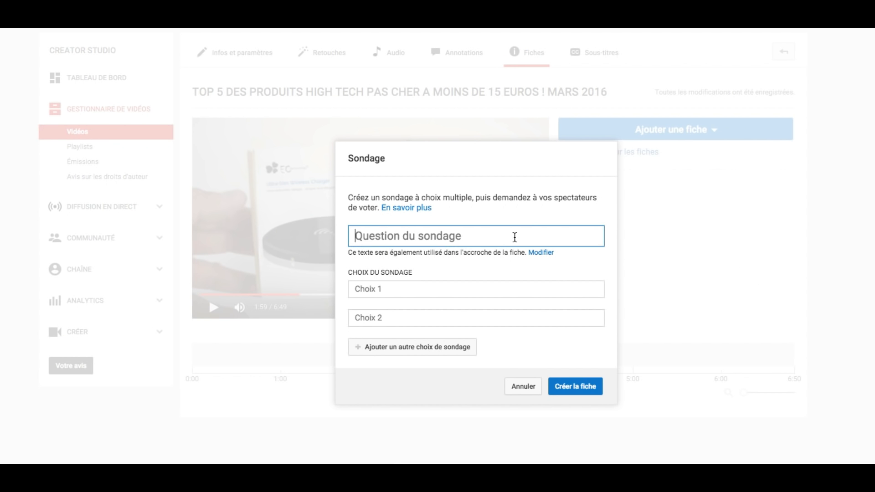
type("Est-ce qu'il fait beau ")
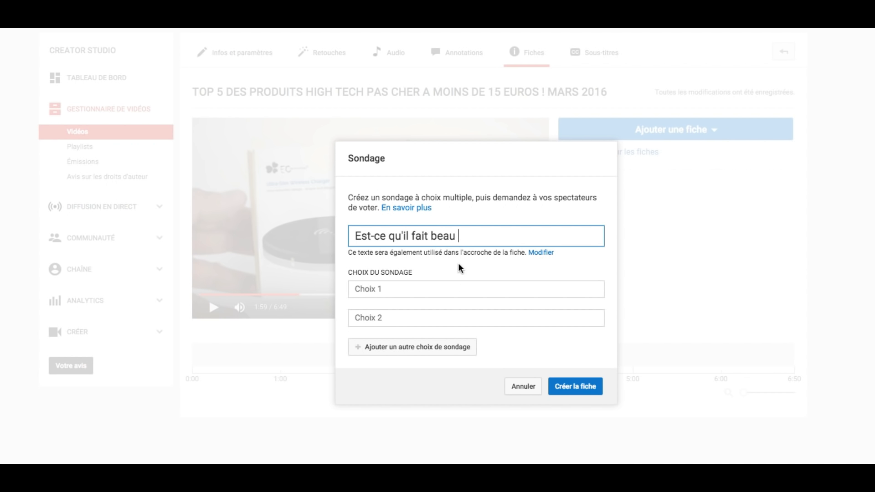
type("?")
left_click(447, 284)
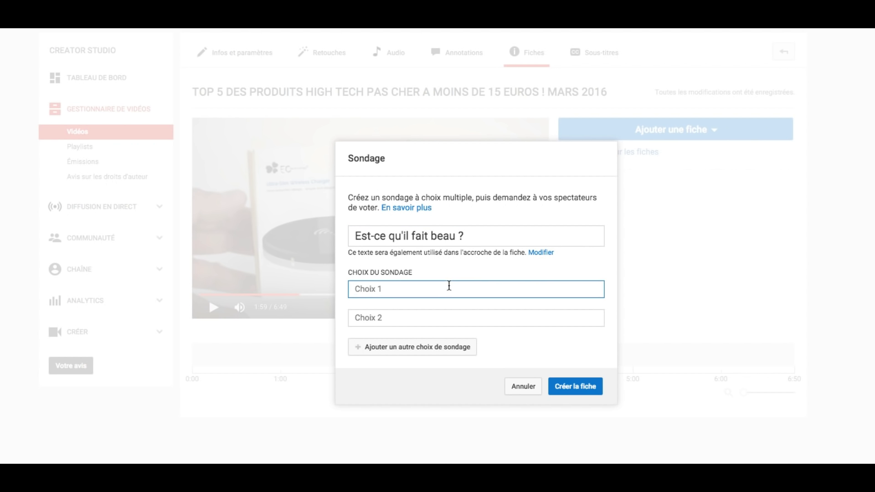
type("oui")
key("Tab")
type("non")
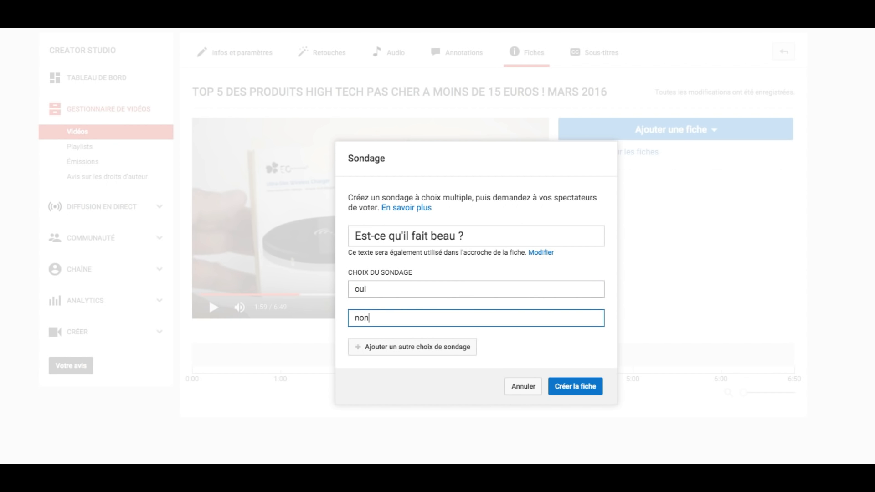
left_click(592, 389)
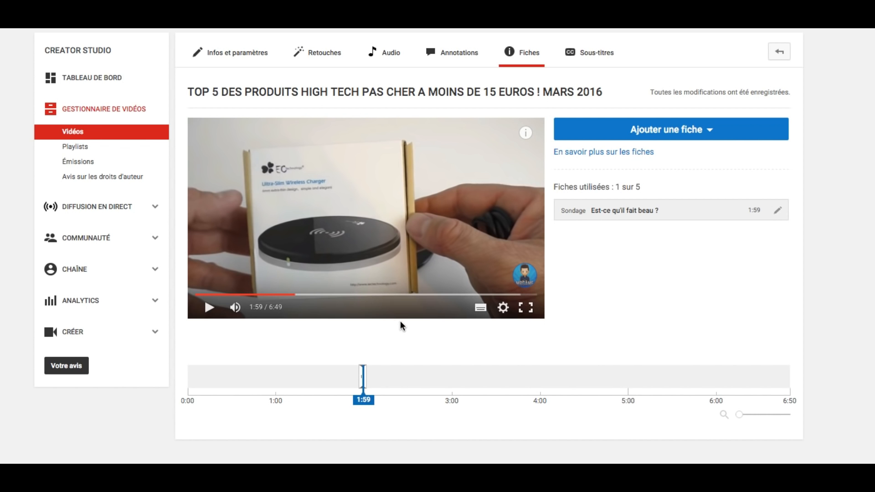
Step: Preview the poll card by playing the video from 1:54, vote "oui" in it, and close the card overlay
left_click_drag(363, 399, 356, 399)
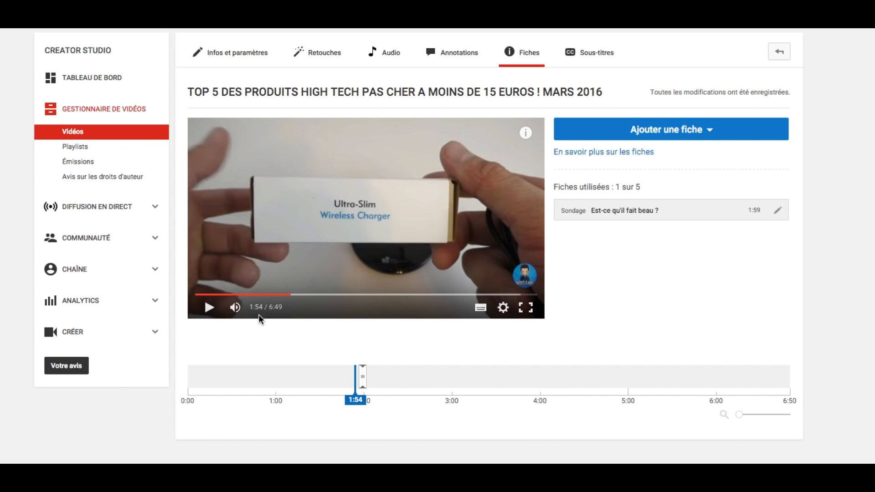
left_click(209, 306)
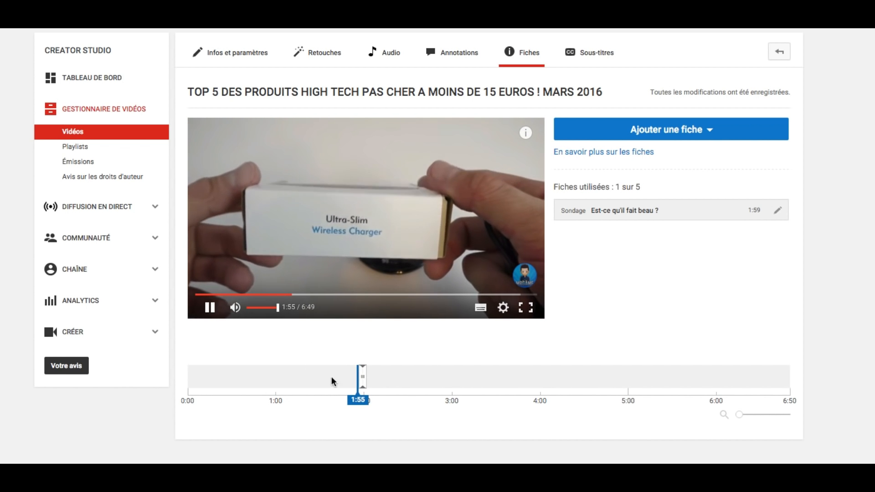
left_click(526, 134)
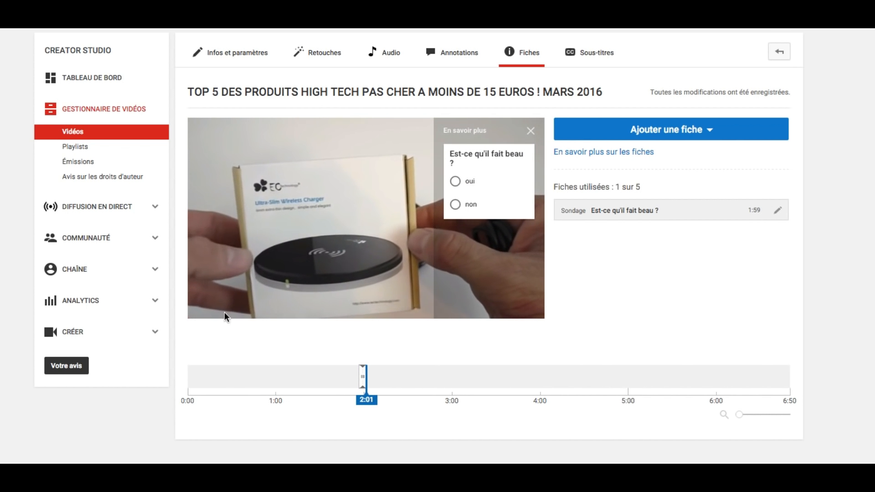
left_click(210, 306)
left_click(524, 134)
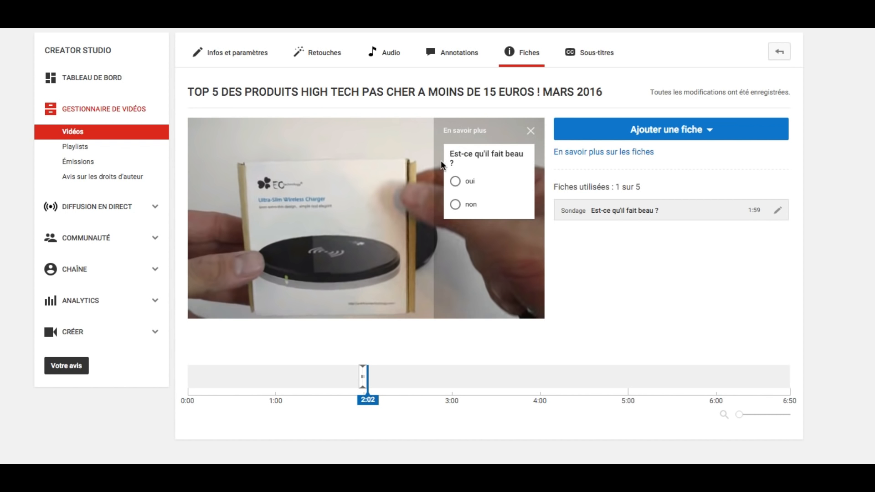
left_click(454, 181)
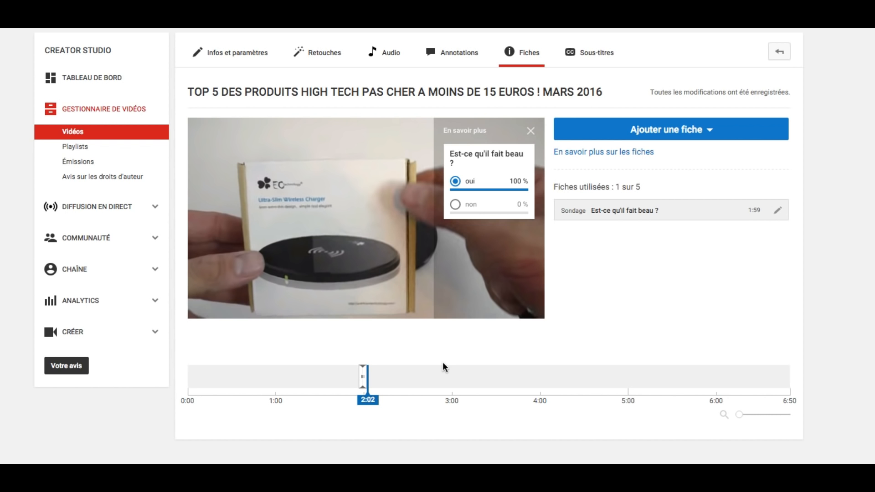
left_click(530, 132)
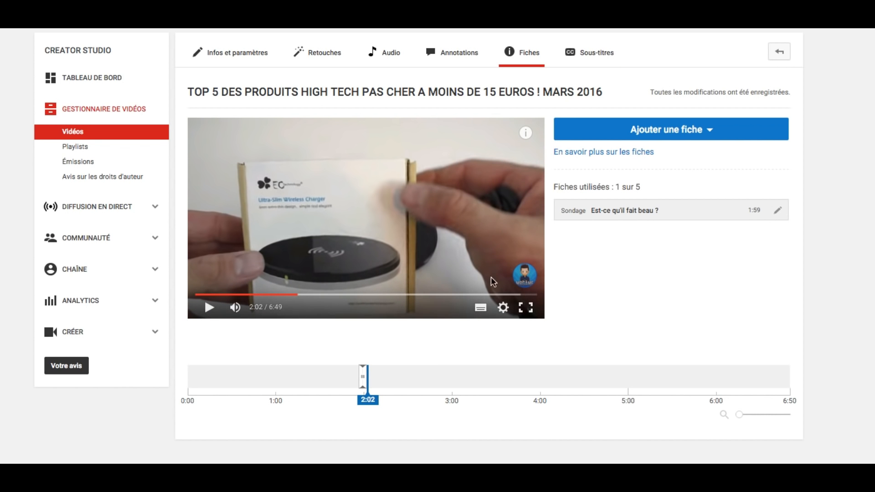
Step: Open the results of the "Est-ce qu'il fait beau ?" poll card and delete the card
left_click(363, 377)
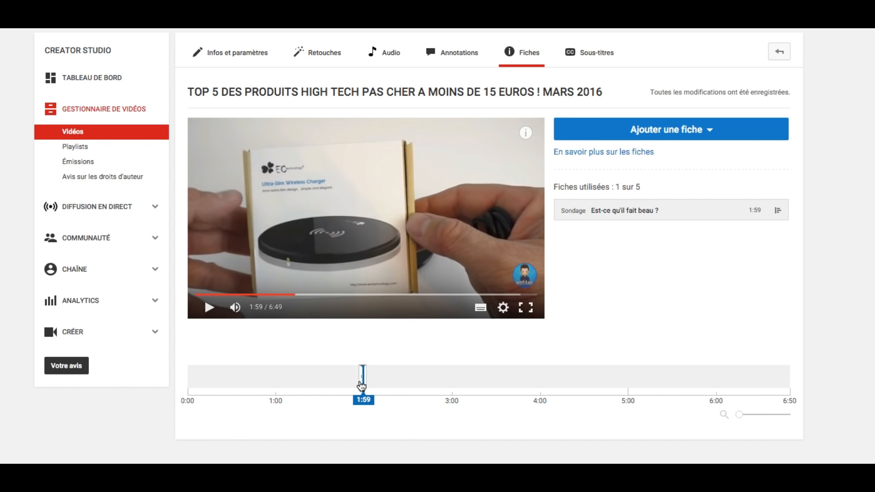
right_click(360, 376)
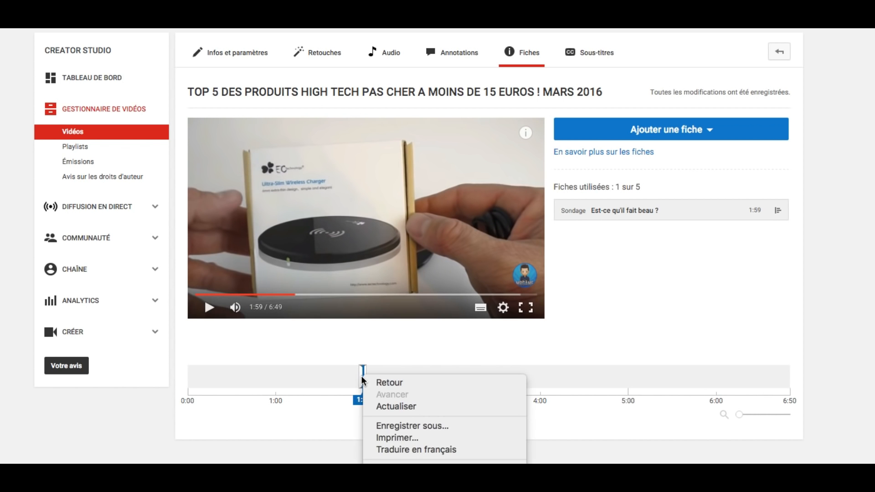
left_click(360, 374)
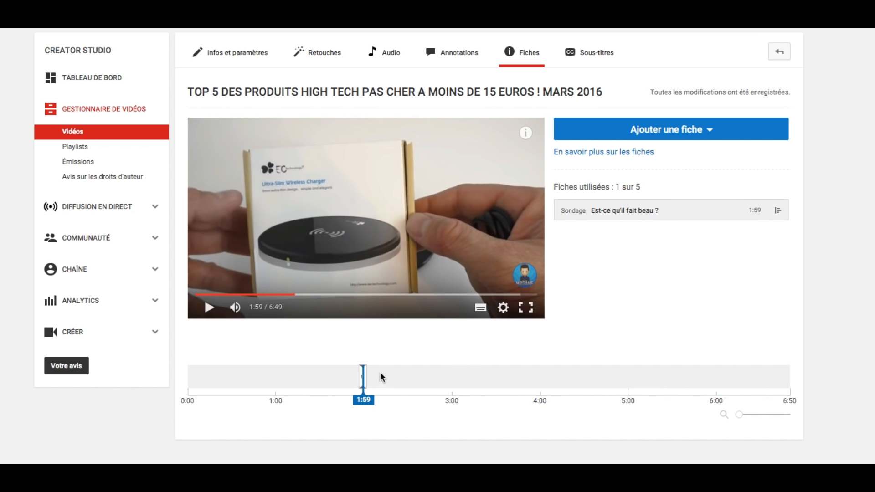
left_click(774, 211)
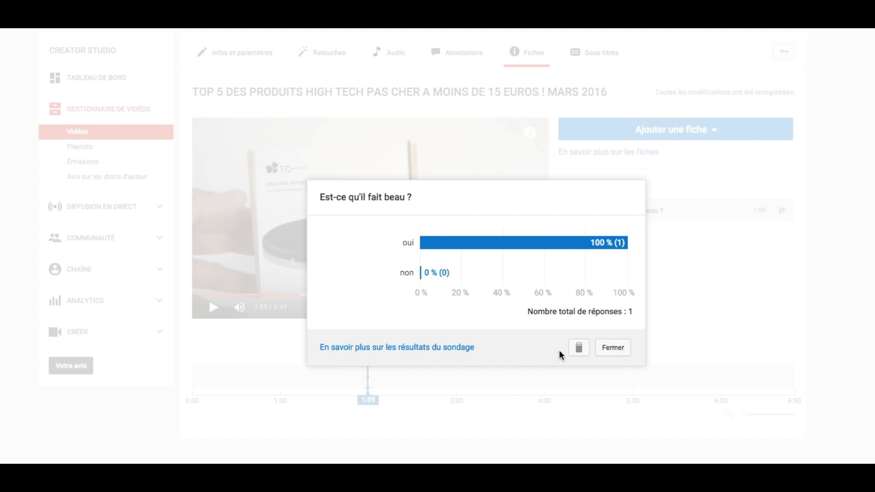
left_click(577, 348)
left_click(603, 318)
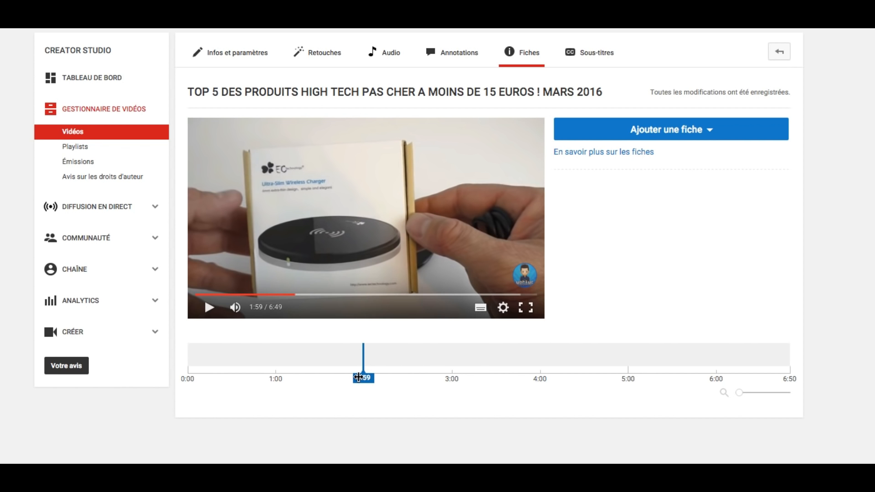
Step: Preview the video at 1:14 and at 4:55 on the card timeline
left_click_drag(358, 377, 302, 358)
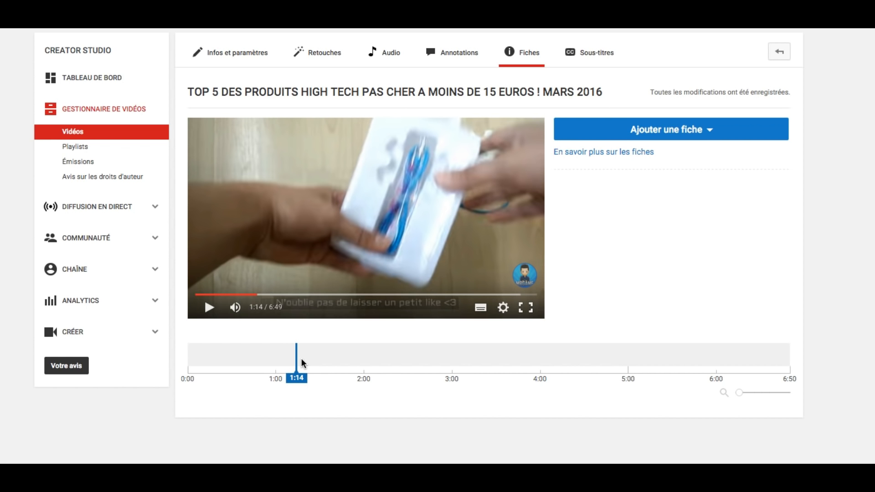
left_click_drag(308, 365, 619, 392)
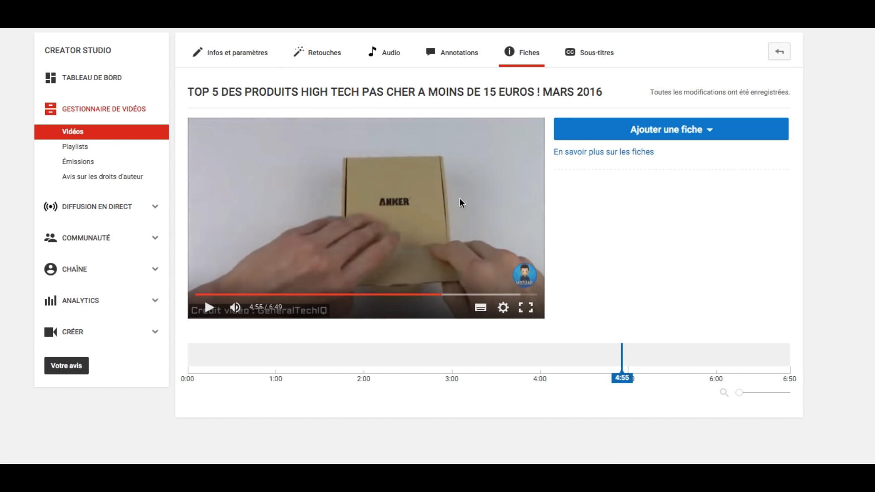
Step: Review the available card types with the timeline position at 4:55 and again at 5:37
left_click(699, 129)
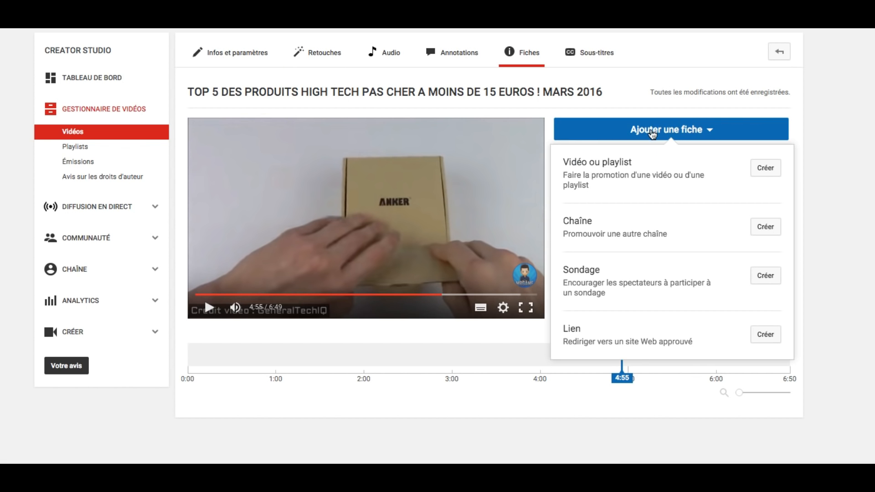
left_click(692, 130)
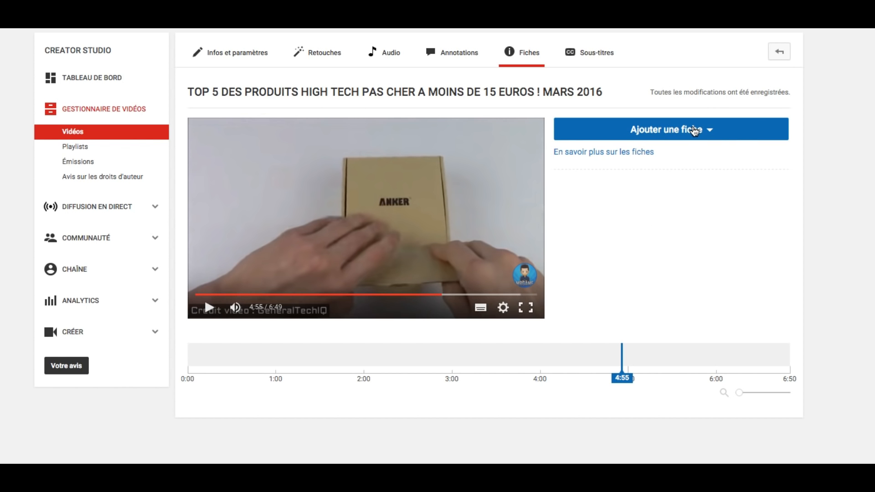
mouse_move(622, 378)
left_mouse_down()
mouse_move(711, 378)
mouse_move(683, 381)
left_mouse_up()
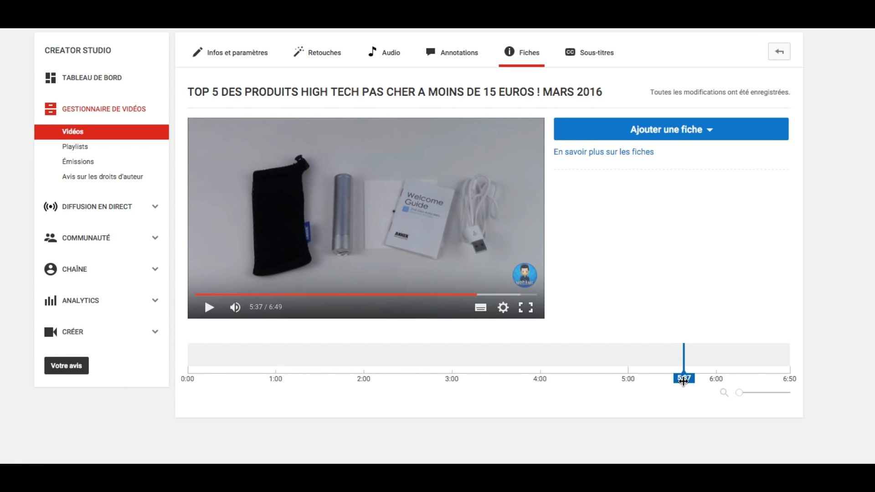
left_click(677, 137)
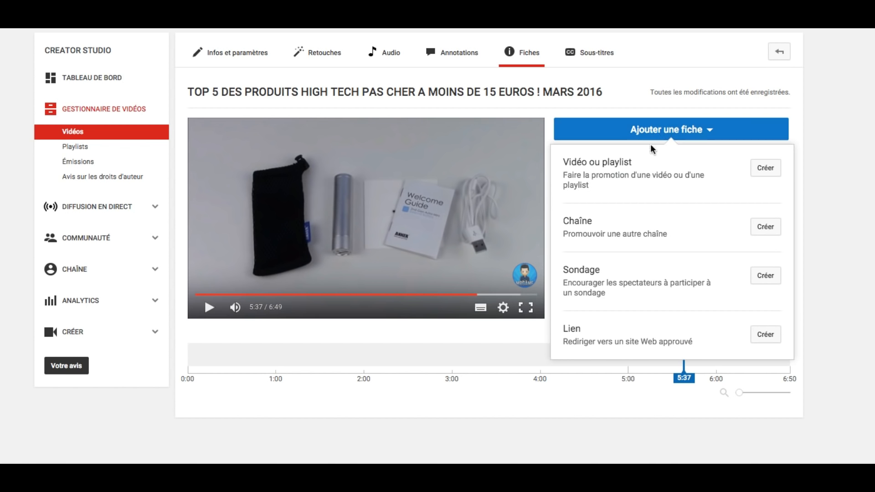
Step: Preview the video at 1:32, 0:57 and 4:55 on the card timeline, checking the available card types at 0:57 and 4:55
left_click_drag(695, 378, 334, 370)
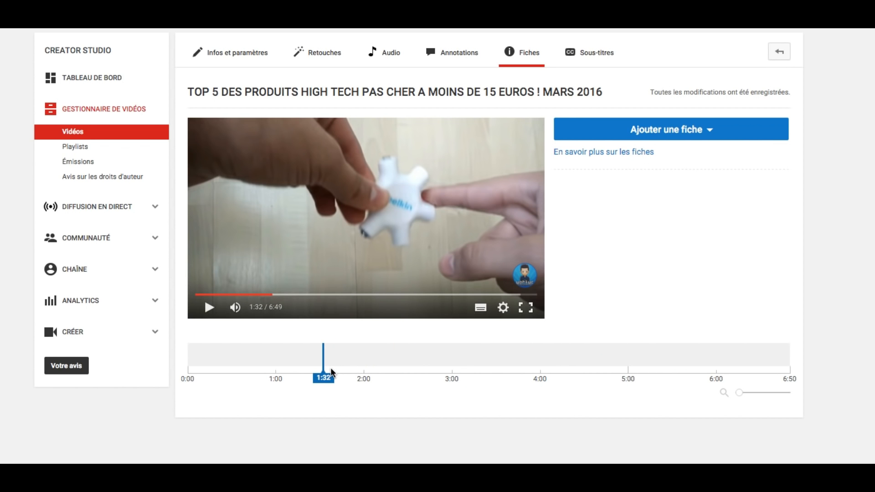
left_click_drag(330, 368, 273, 383)
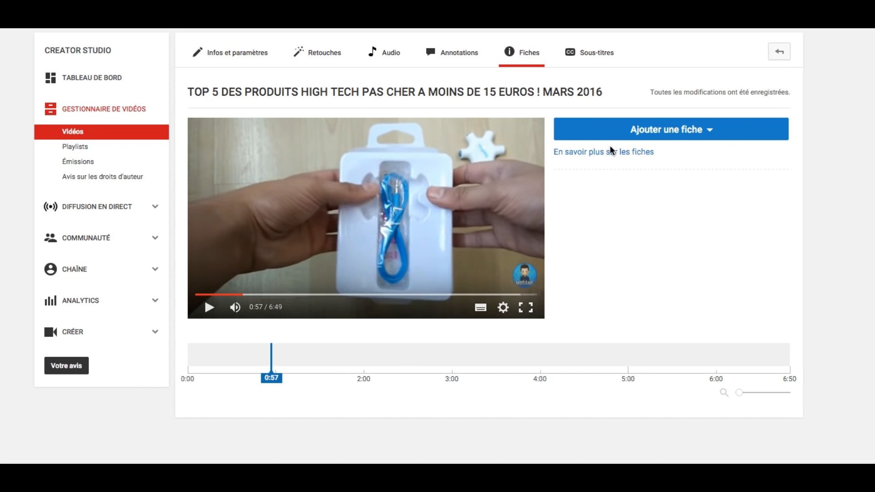
left_click(624, 132)
left_click(624, 133)
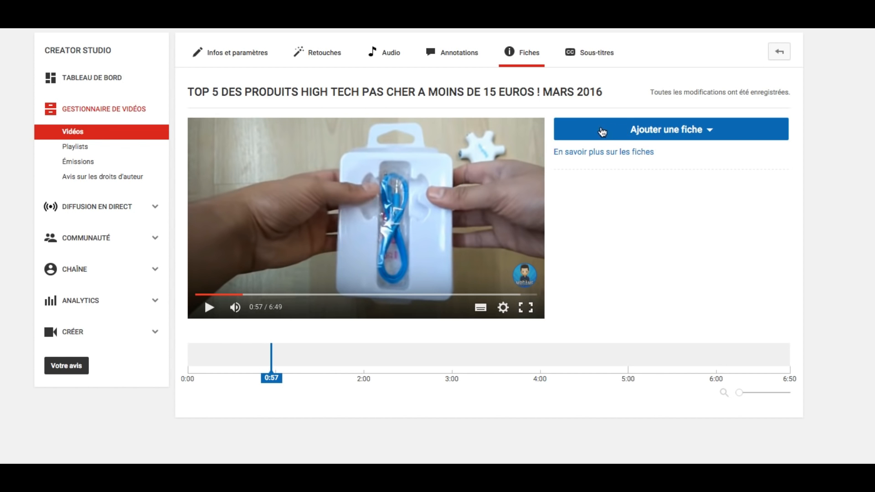
left_click_drag(272, 377, 617, 378)
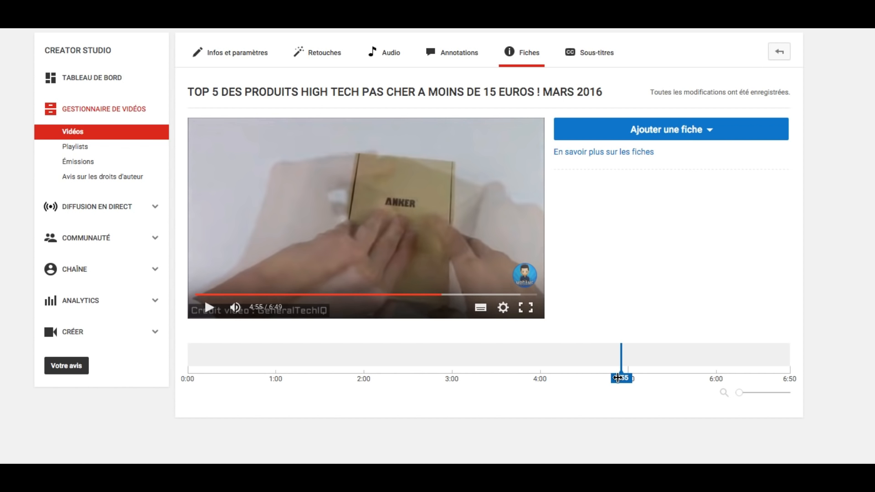
left_click(665, 137)
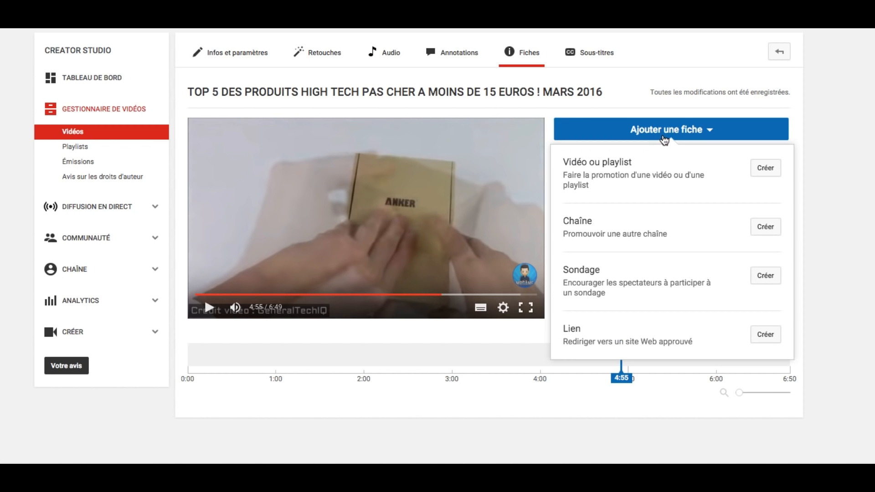